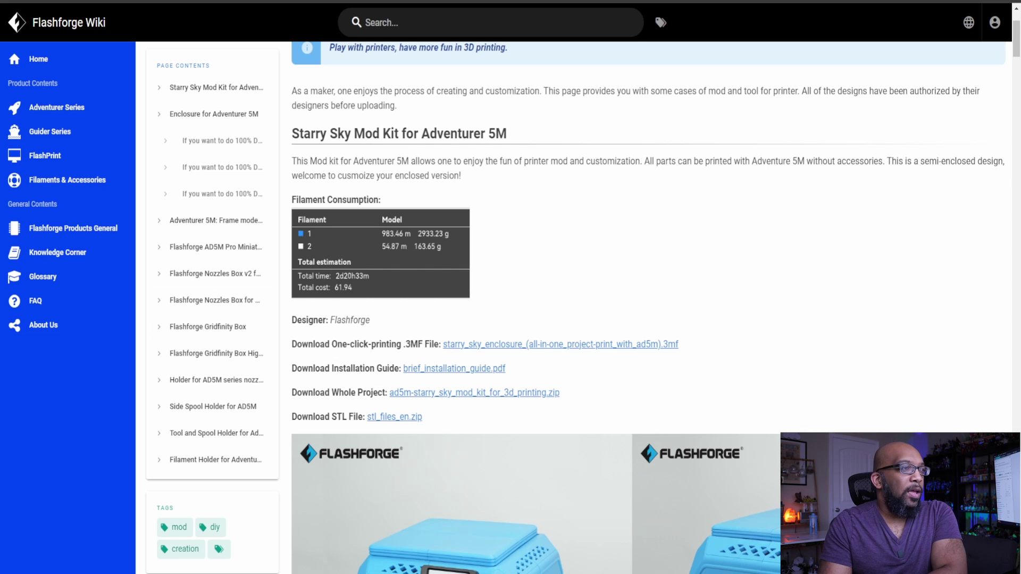
Step: Highlight the Starry Sky Mod Kit for Adventurer 5M description paragraph on the mods page
left_click_drag(410, 161, 695, 188)
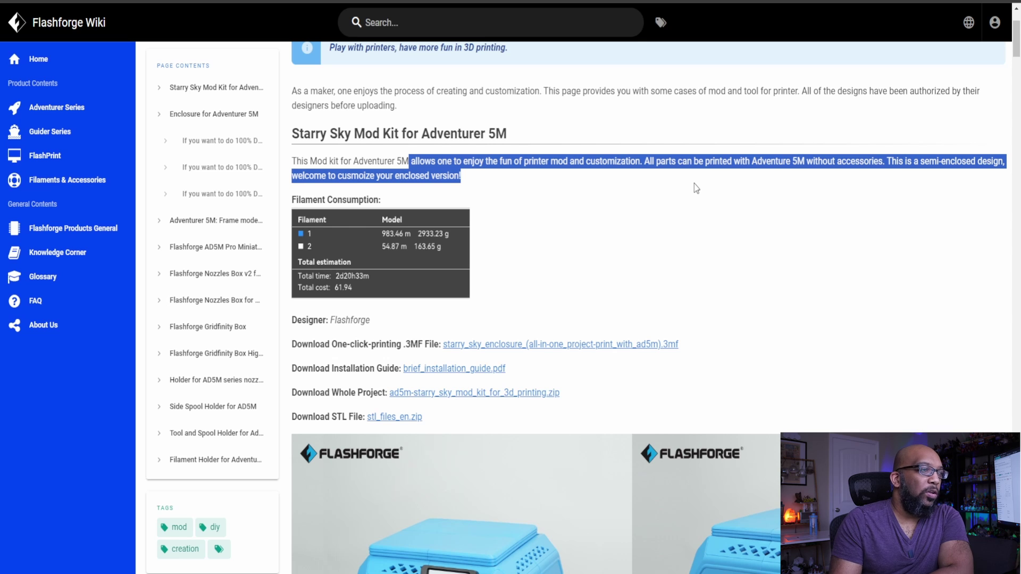
left_click(691, 144)
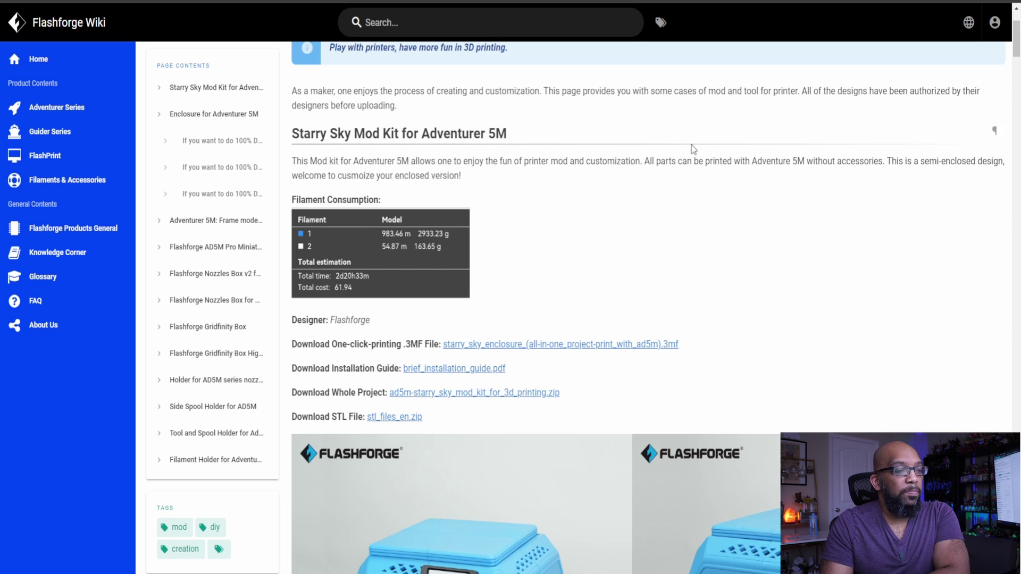
scroll(692, 144, "down", 7)
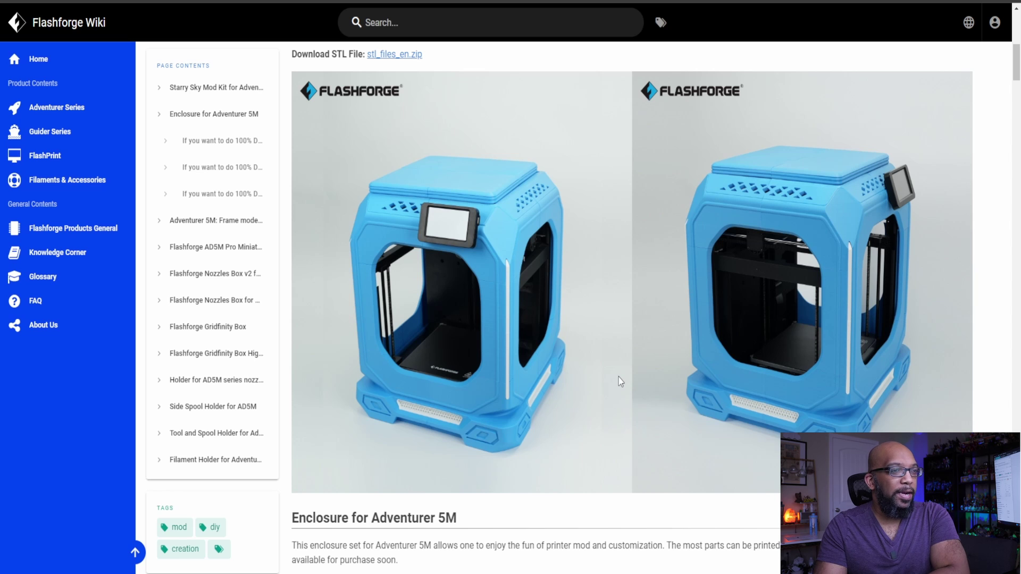
scroll(619, 375, "down", 3)
Step: Scroll the Starry Sky kit section back to its download links, including brief_installation_guide.pdf
scroll(628, 376, "up", 4)
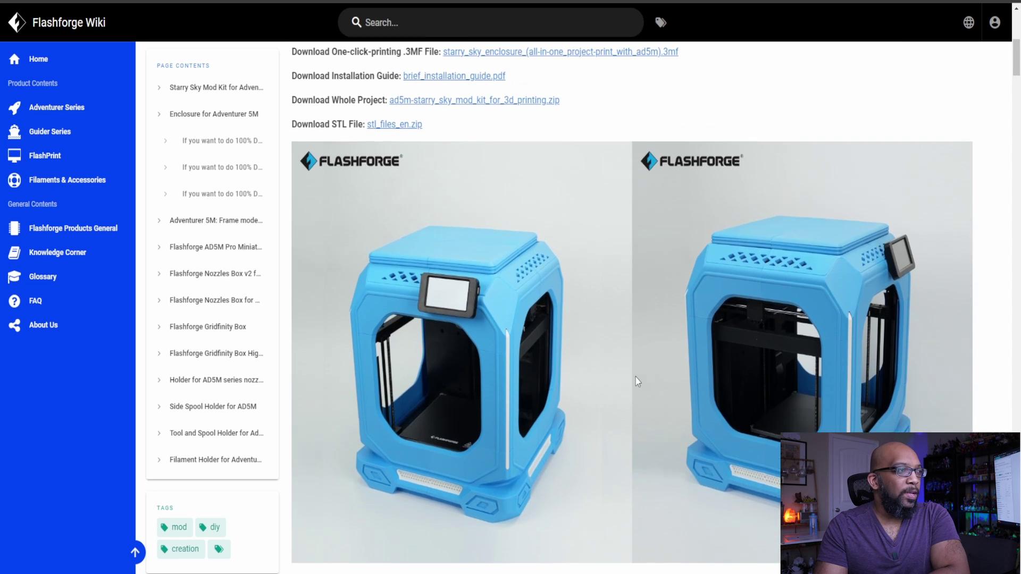
scroll(638, 378, "up", 4)
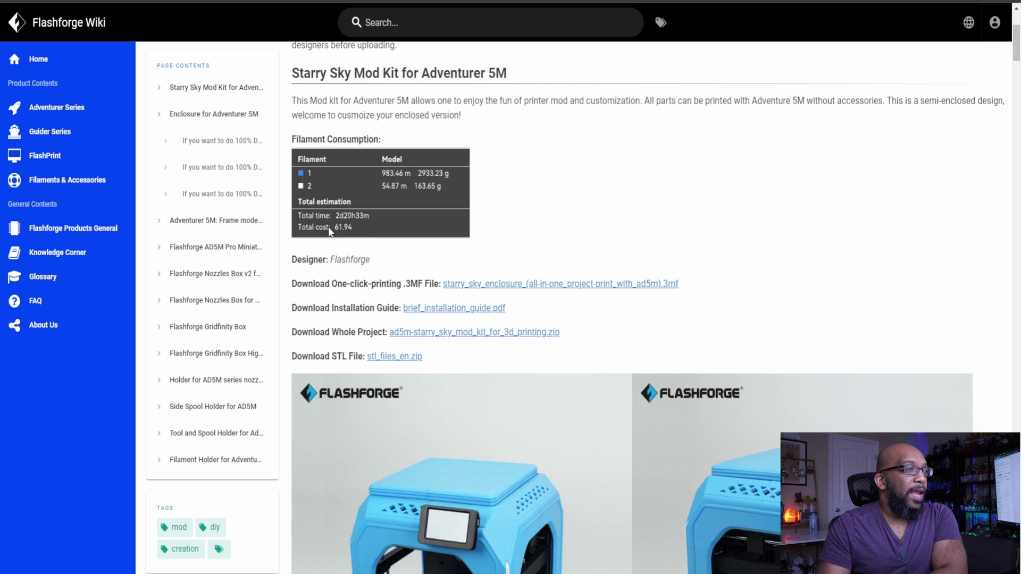
scroll(367, 239, "up", 1)
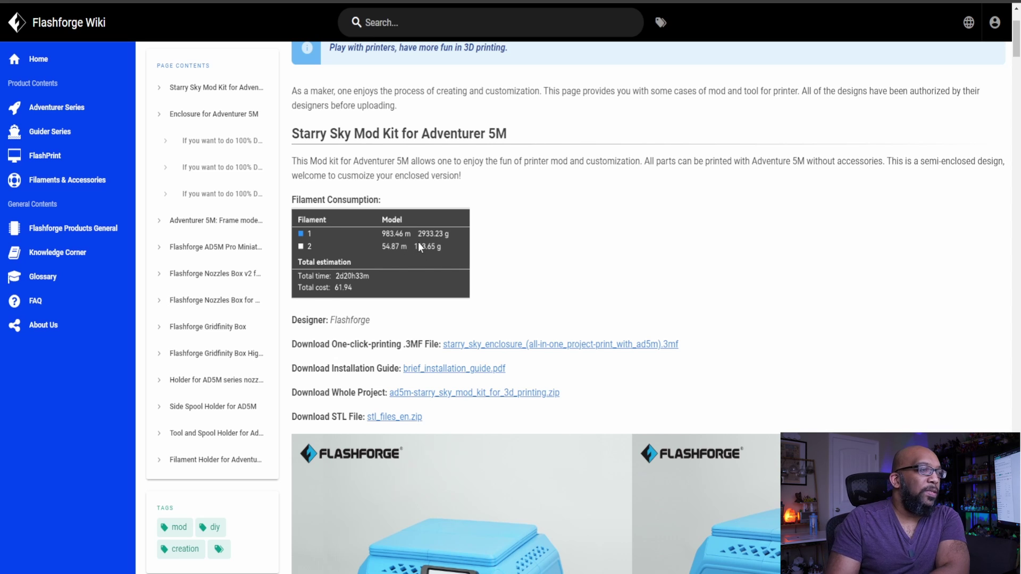
scroll(418, 244, "down", 5)
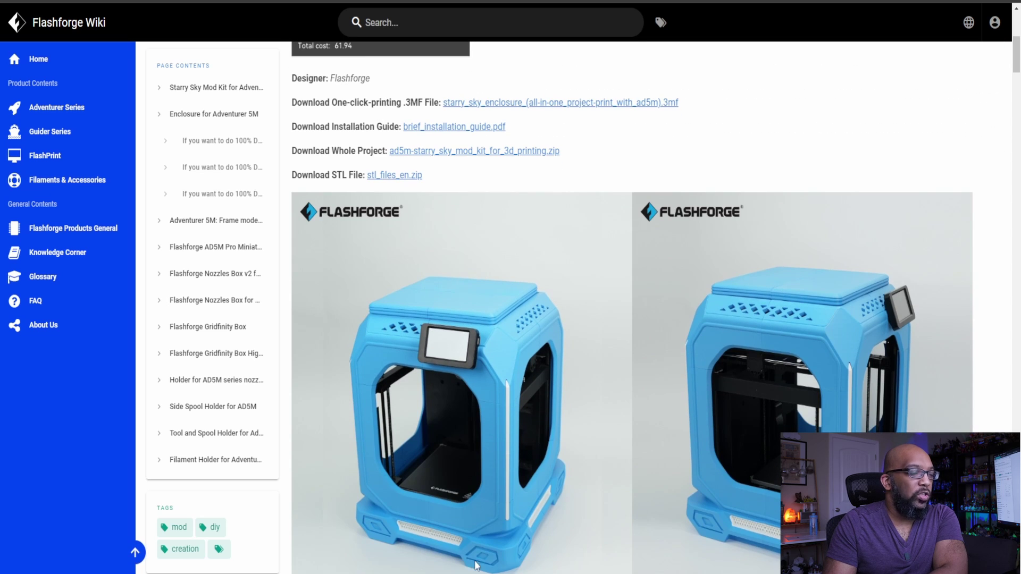
scroll(438, 490, "up", 5)
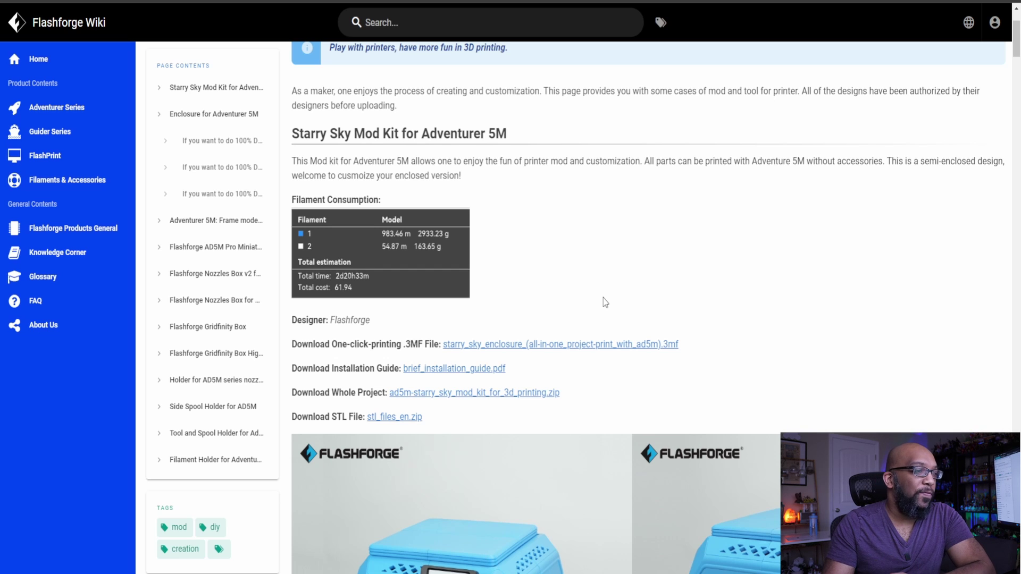
scroll(533, 303, "down", 5)
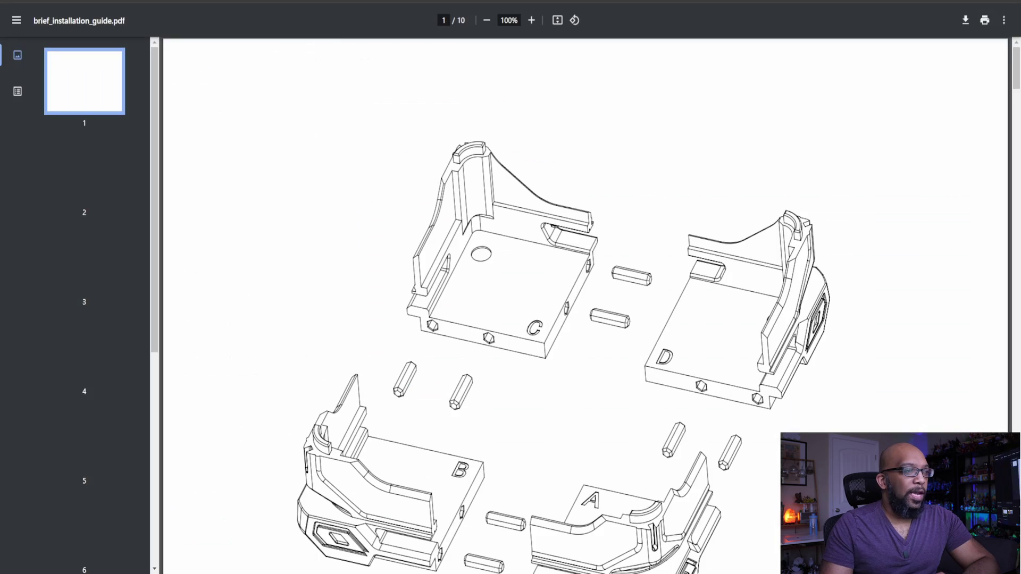
scroll(585, 305, "down", 3)
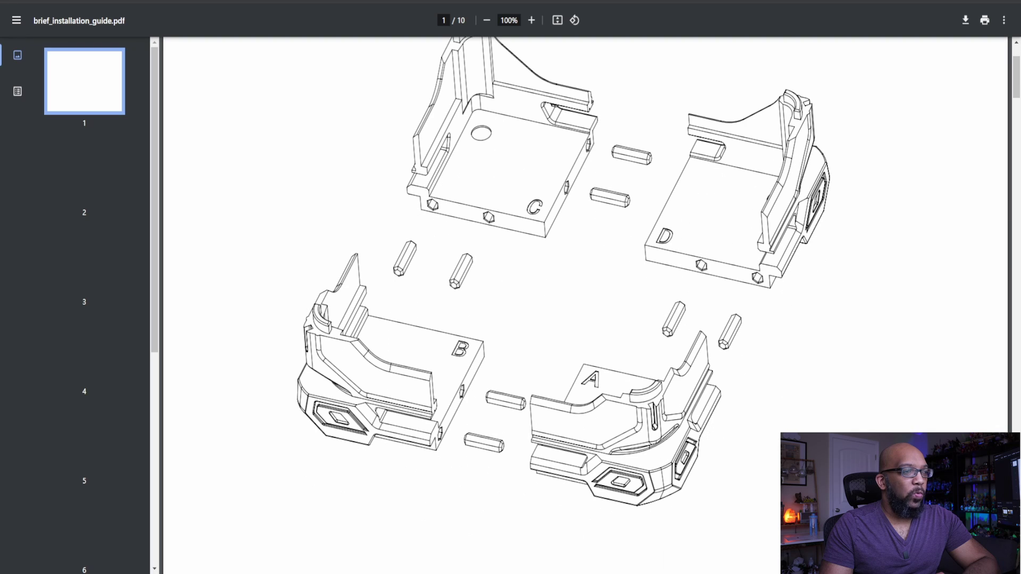
Step: Scroll through brief_installation_guide.pdf and return to the page 1 diagram of base pieces A–D
scroll(585, 305, "up", 1)
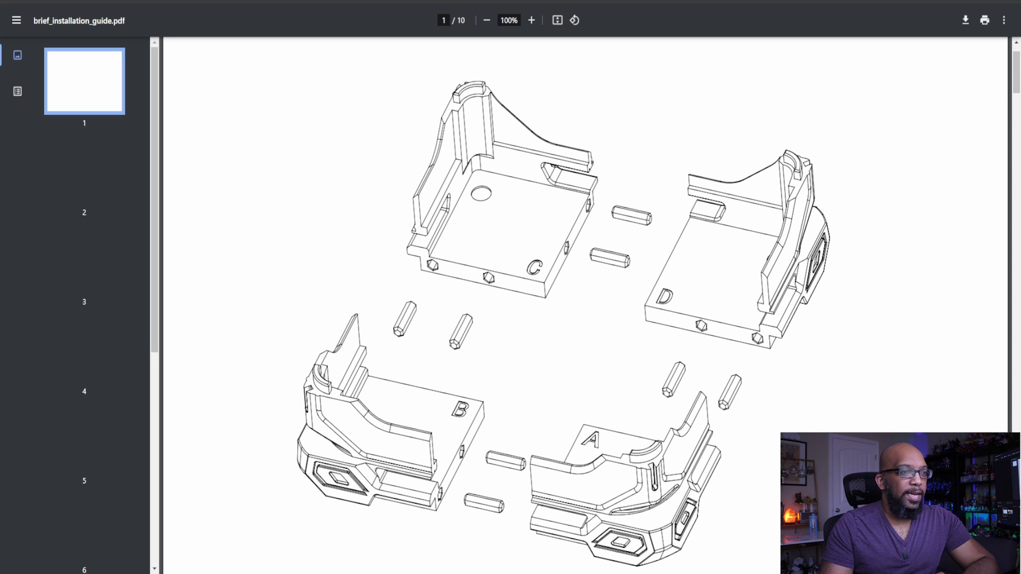
scroll(585, 305, "down", 7)
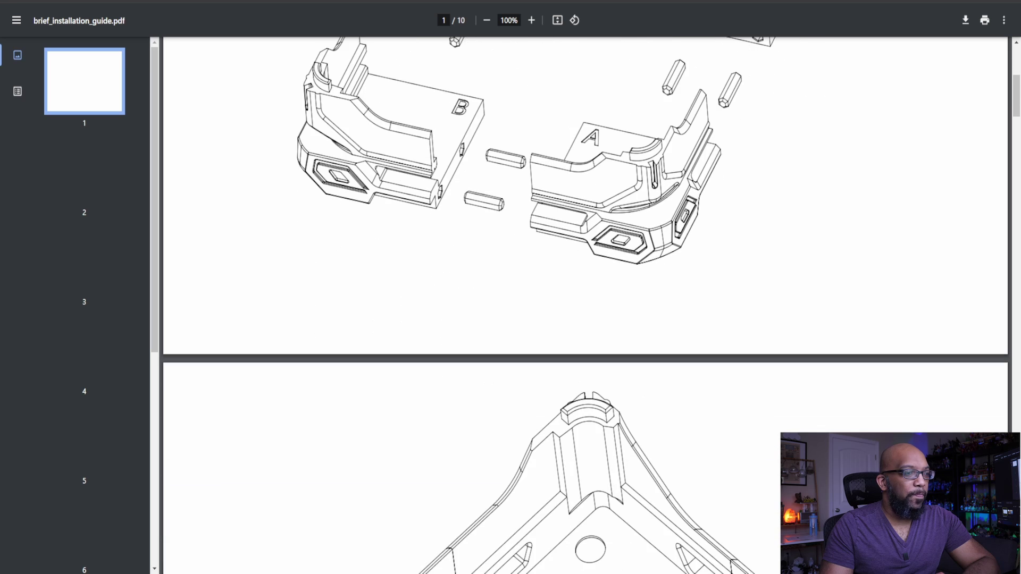
scroll(585, 306, "down", 6)
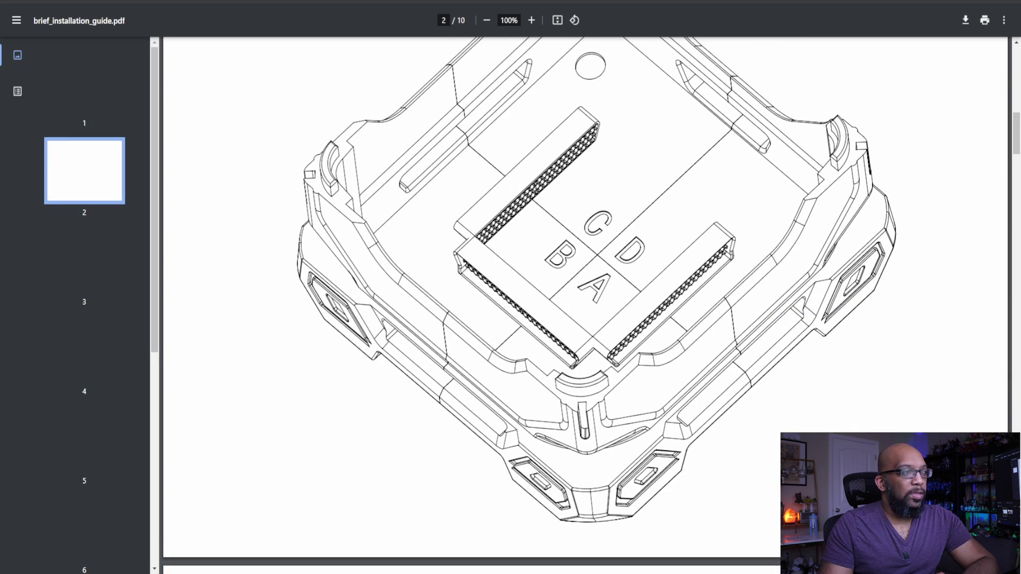
scroll(585, 306, "down", 10)
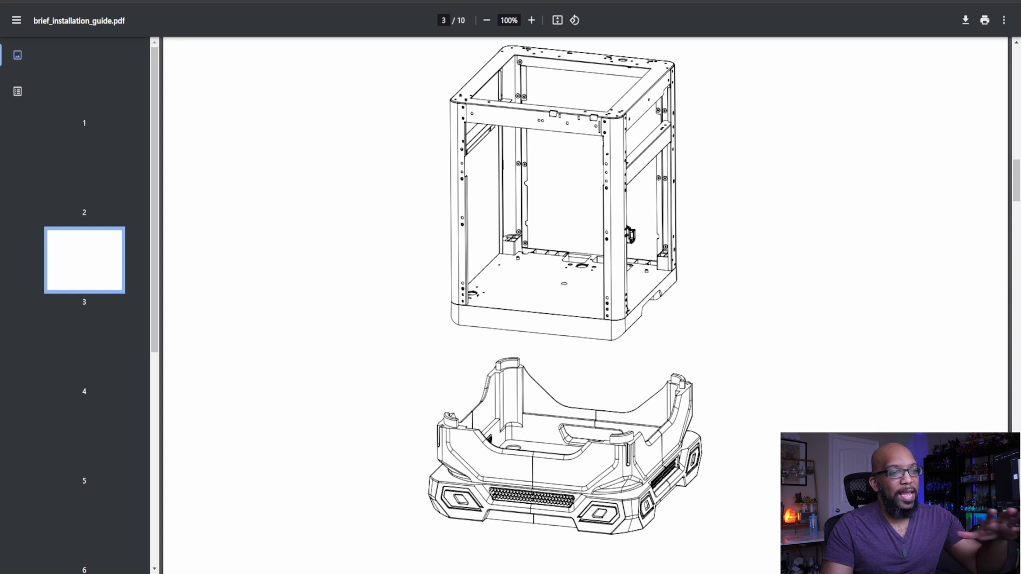
scroll(585, 306, "down", 7)
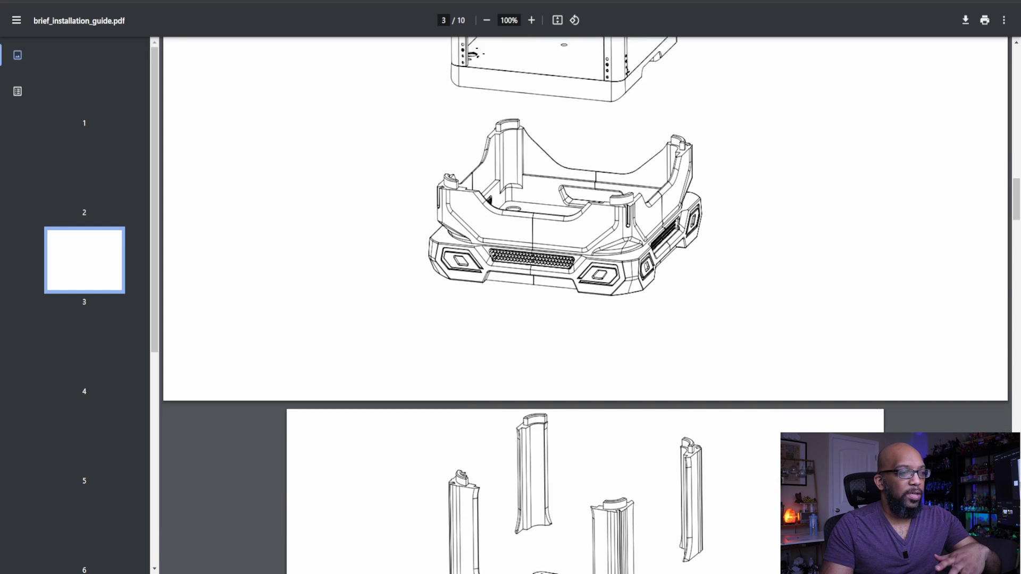
scroll(585, 305, "down", 3)
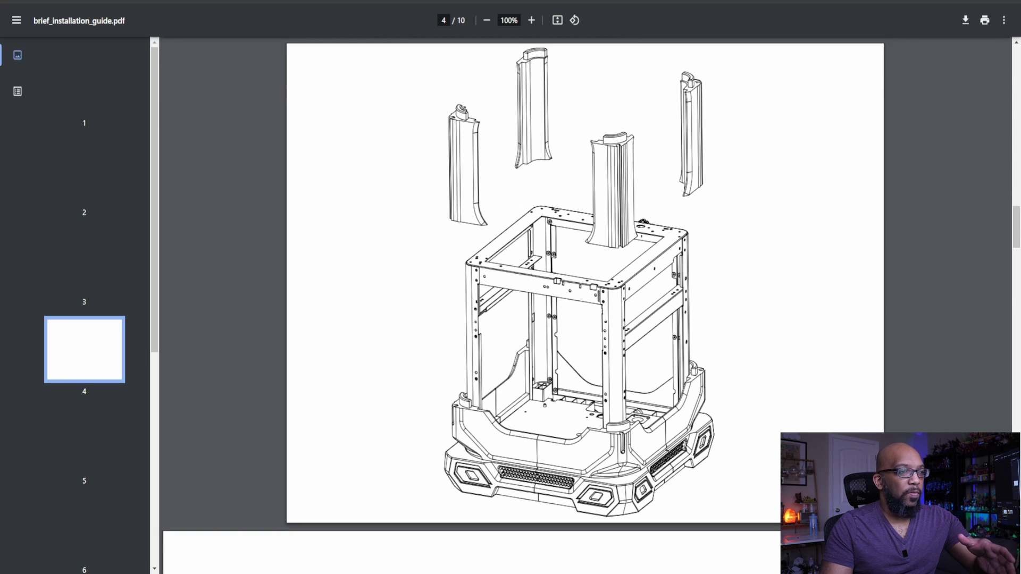
scroll(584, 306, "down", 4)
scroll(585, 305, "down", 4)
scroll(585, 306, "down", 2)
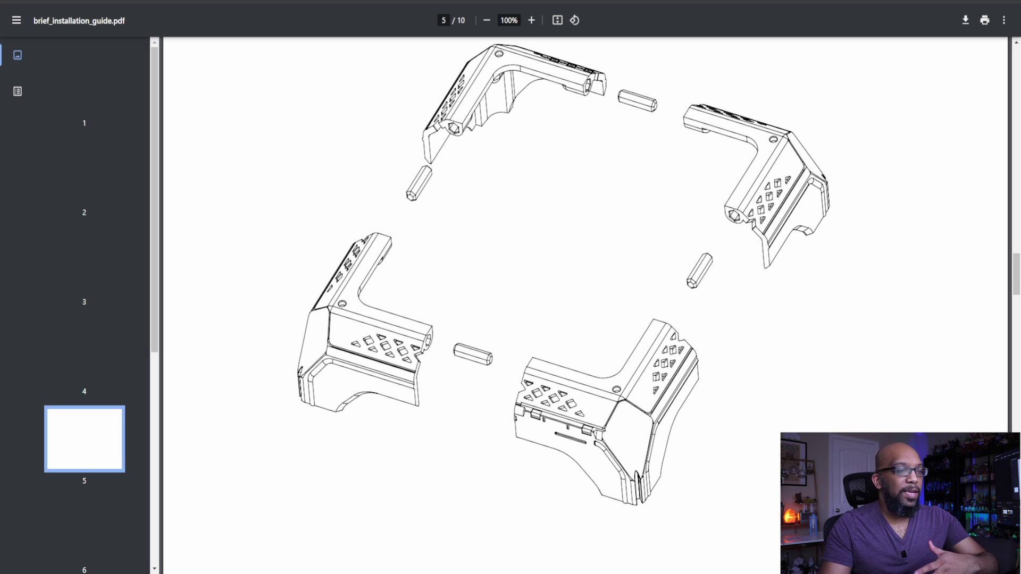
scroll(585, 305, "down", 9)
scroll(585, 305, "down", 6)
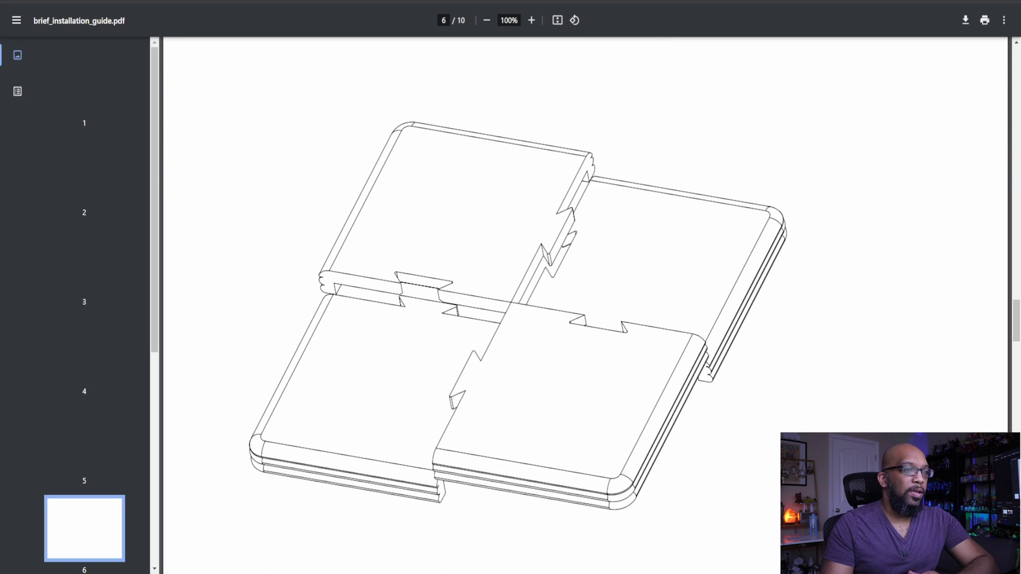
scroll(584, 305, "down", 15)
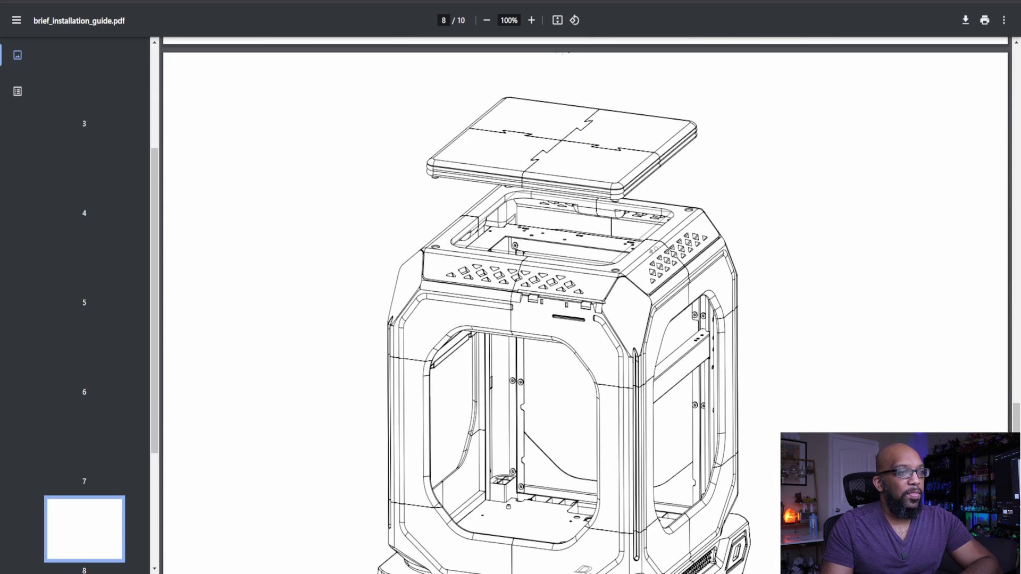
scroll(585, 305, "down", 15)
scroll(585, 305, "down", 5)
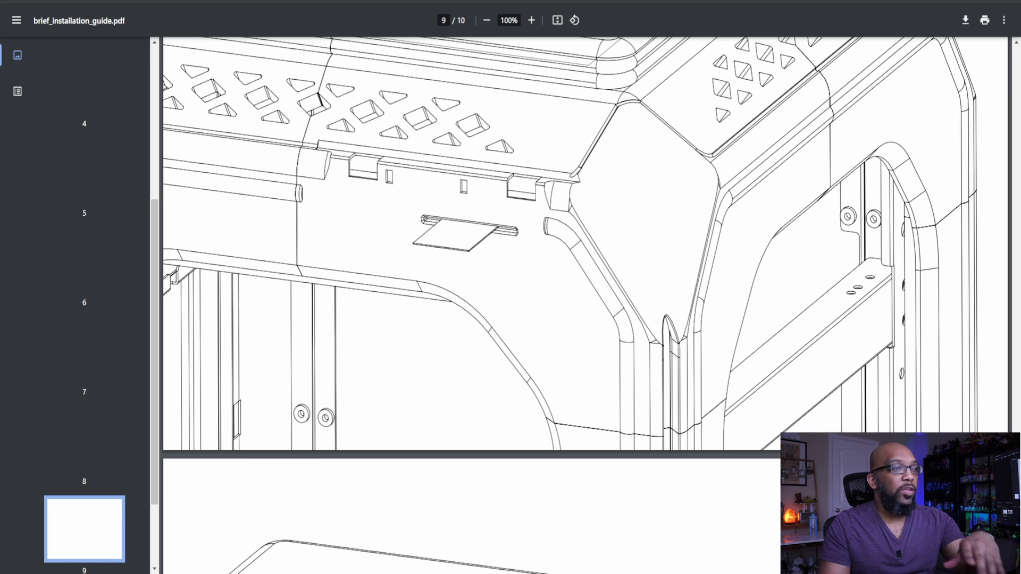
scroll(585, 305, "down", 10)
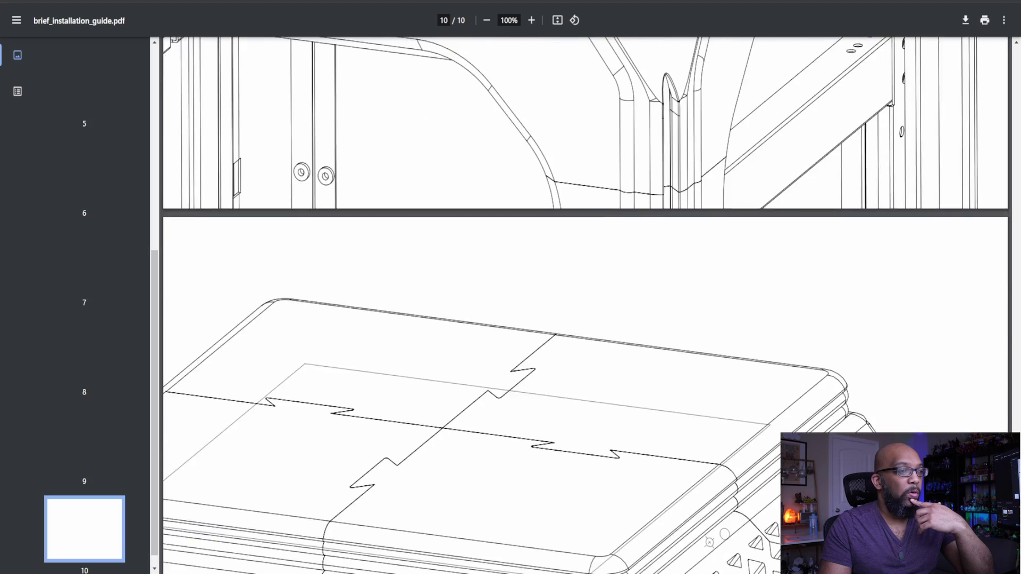
scroll(585, 305, "down", 3)
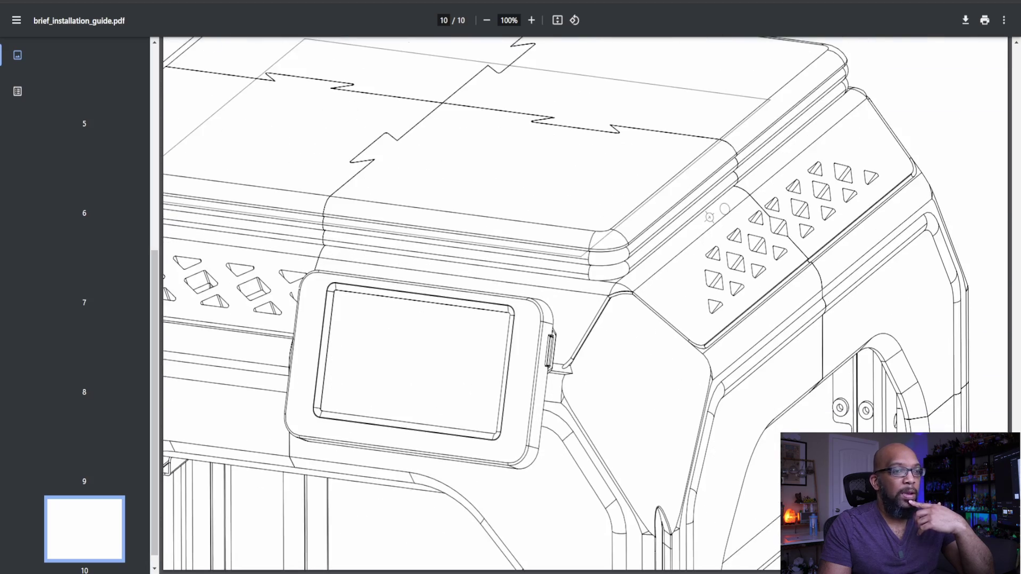
scroll(585, 305, "up", 20)
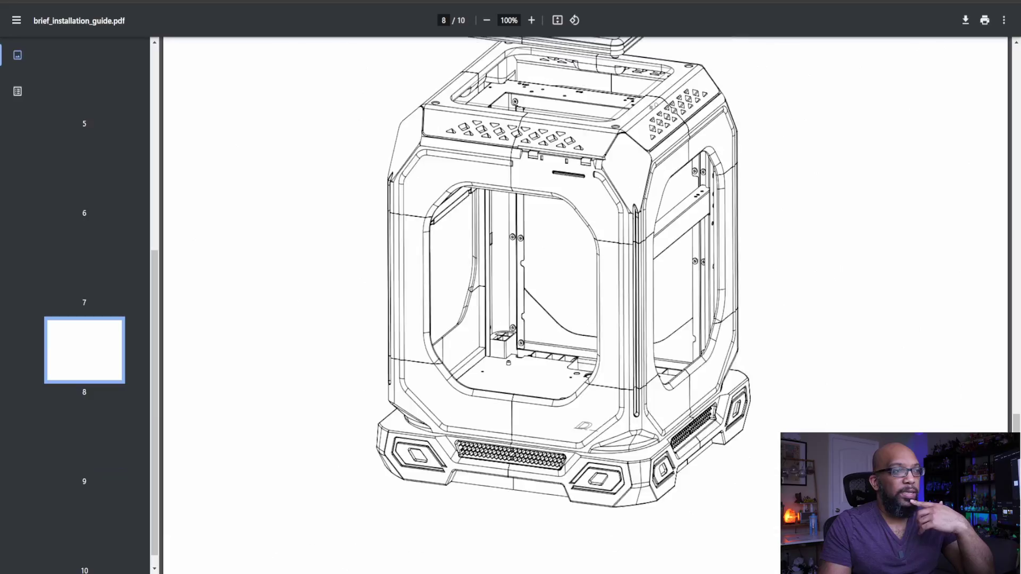
scroll(584, 306, "up", 20)
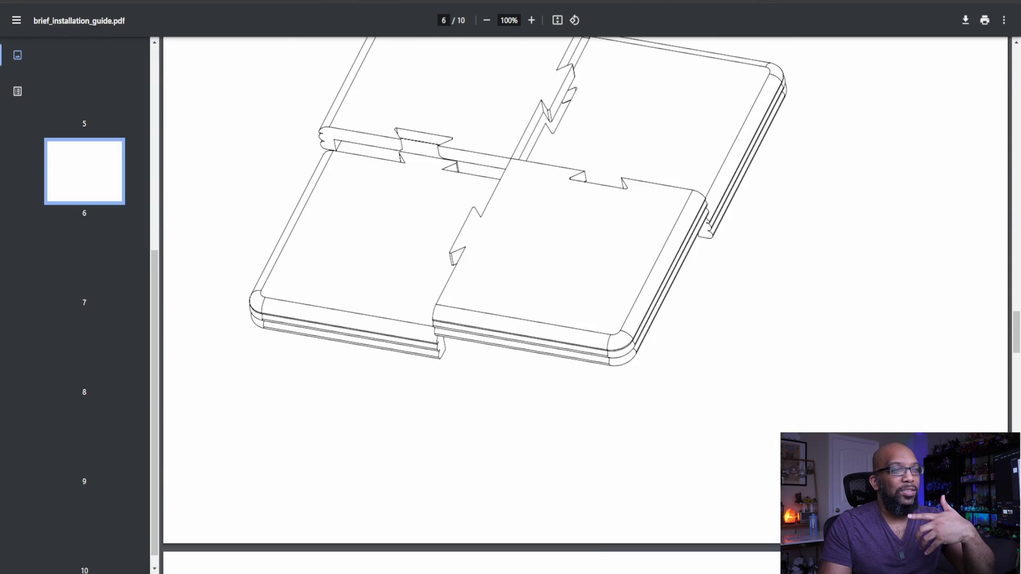
scroll(585, 306, "up", 16)
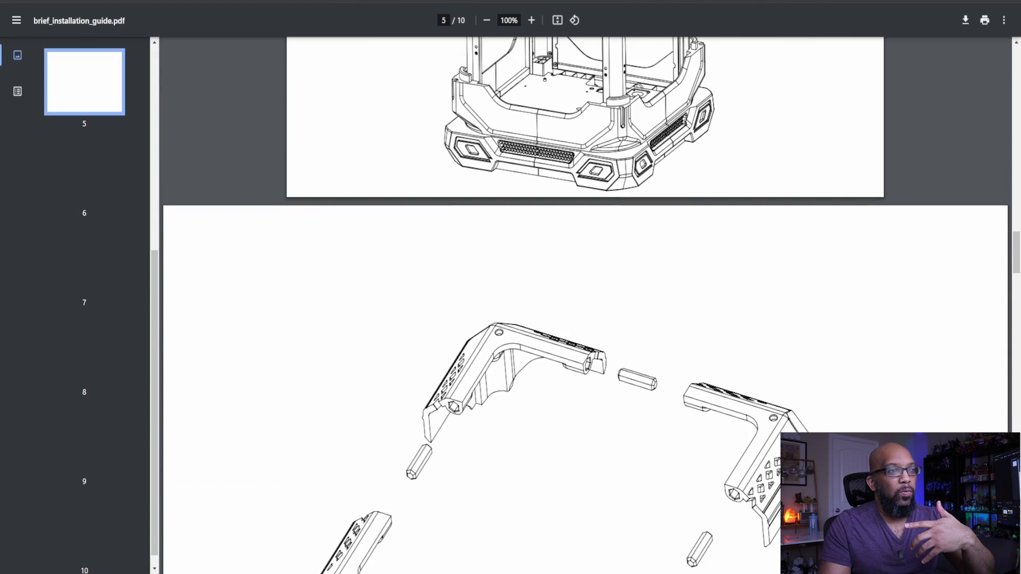
scroll(584, 305, "up", 5)
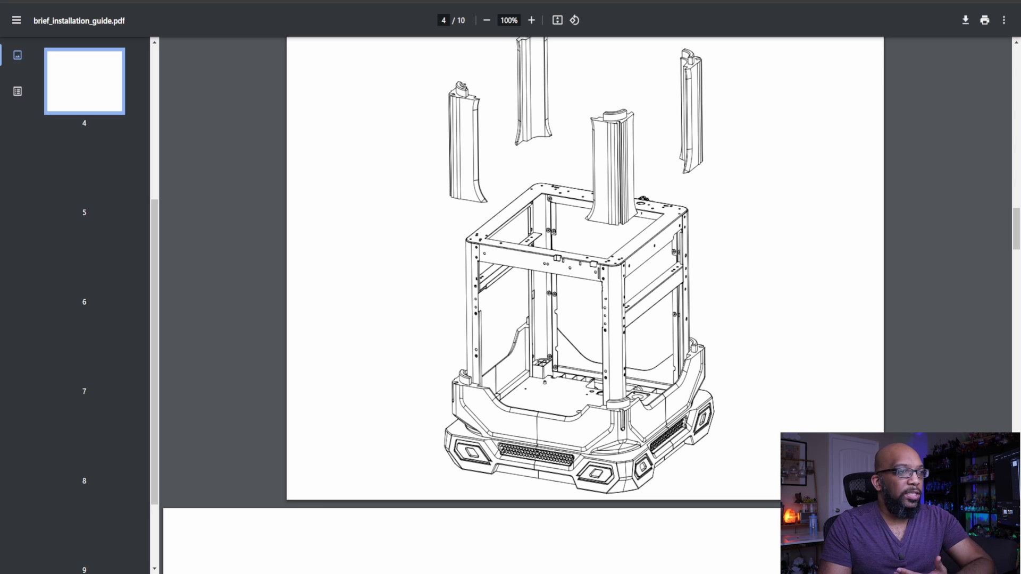
scroll(585, 306, "up", 1)
scroll(585, 306, "down", 8)
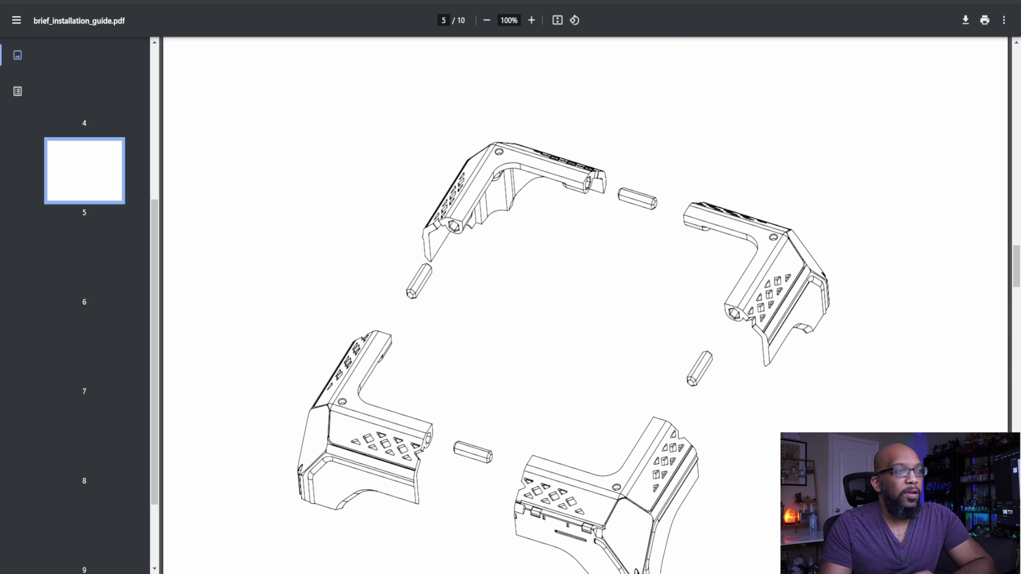
scroll(585, 306, "up", 15)
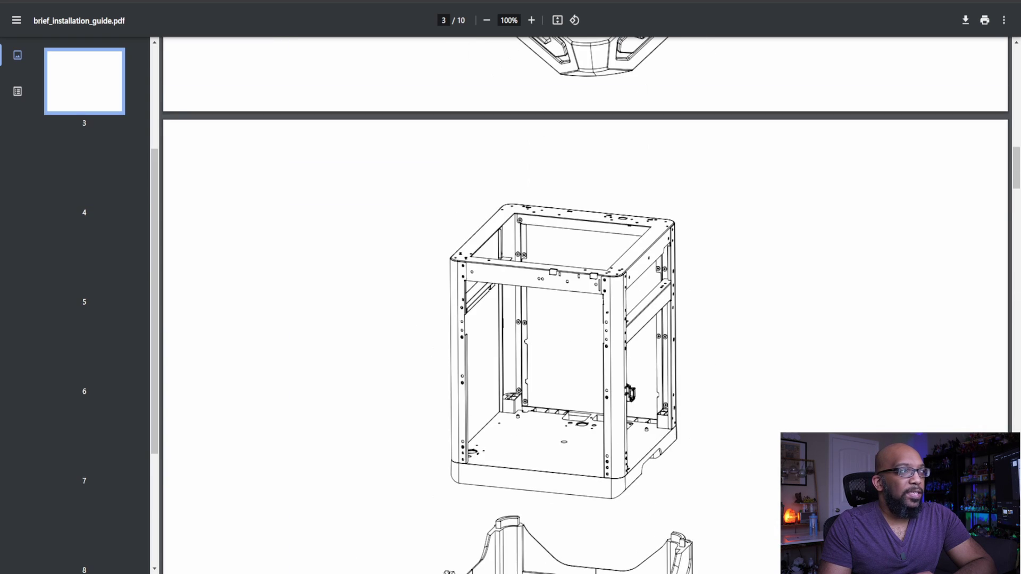
scroll(585, 306, "up", 15)
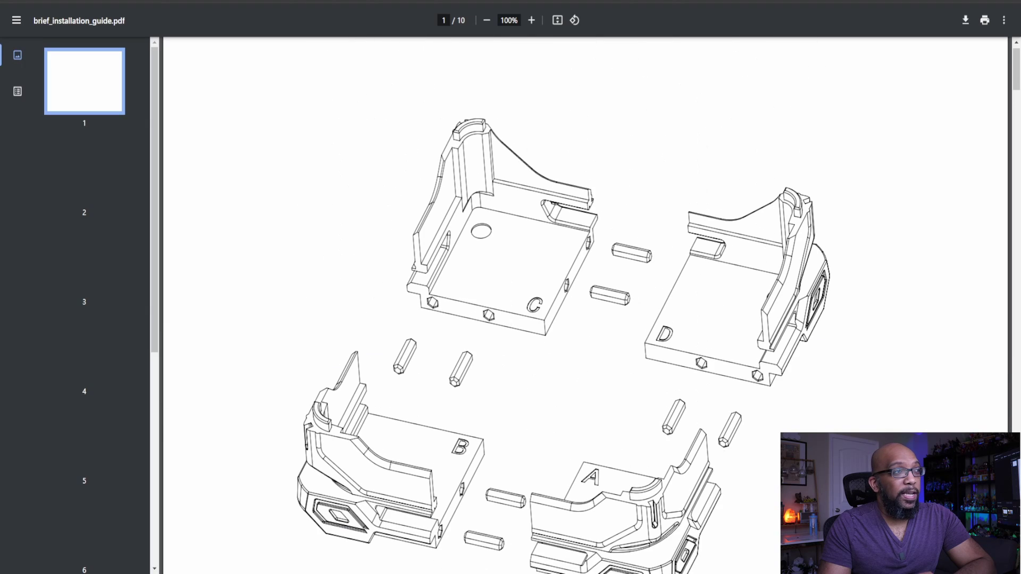
scroll(585, 306, "up", 1)
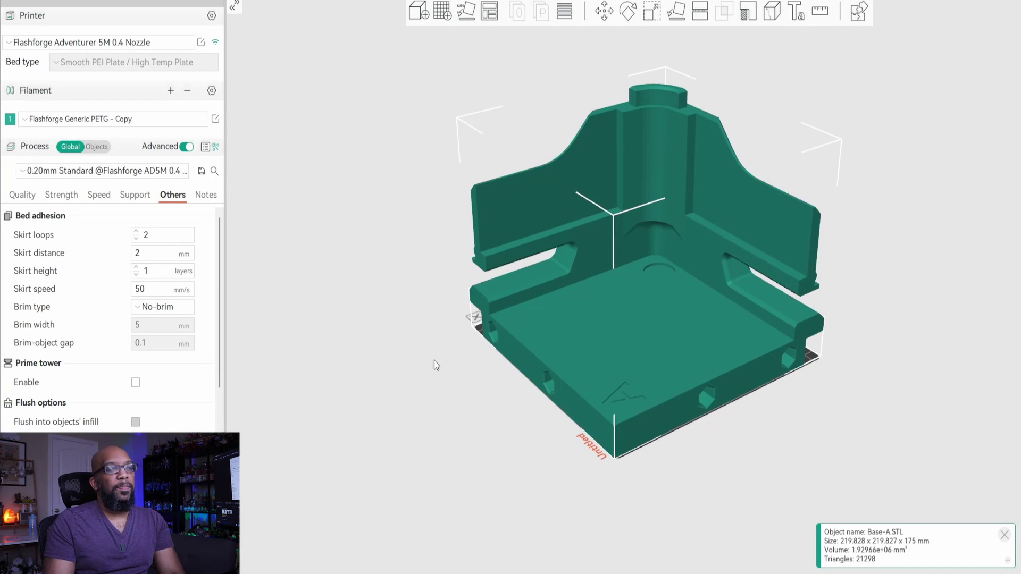
Step: Snap to the front view and nudge Base-A back inside the build plate boundary
left_click_drag(416, 363, 503, 378)
scroll(566, 429, "up", 5)
scroll(566, 430, "down", 3)
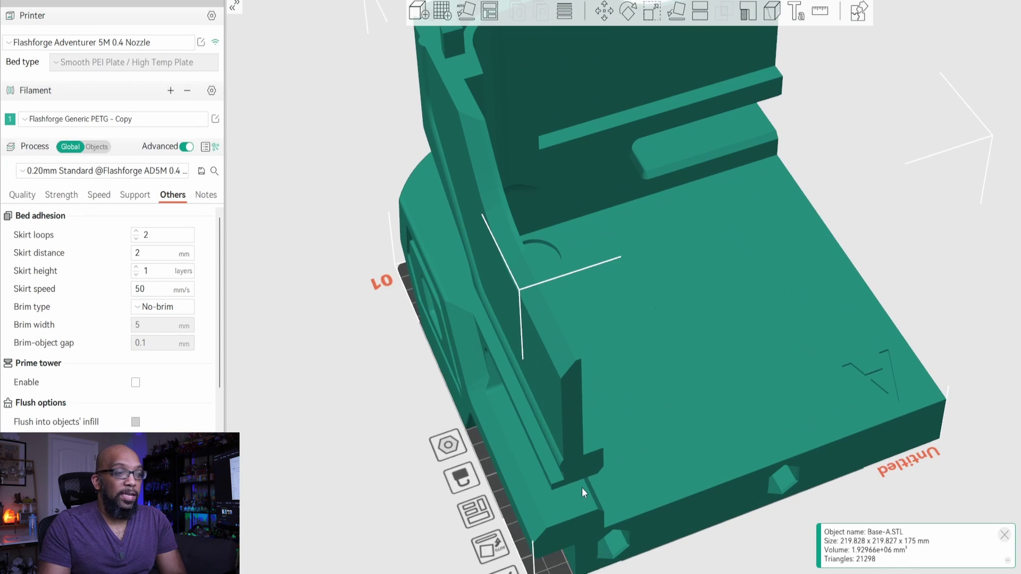
scroll(551, 455, "up", 3)
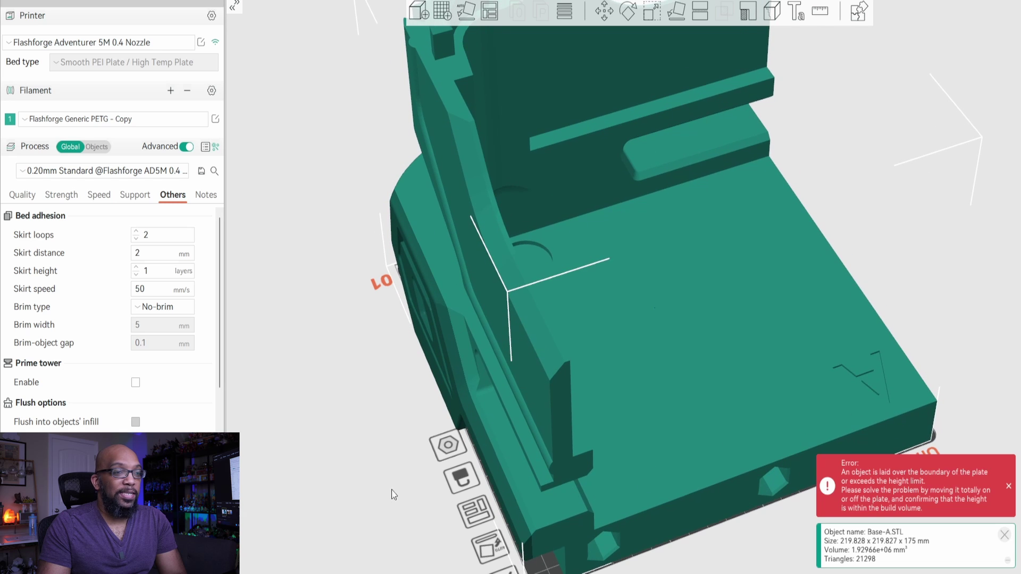
key("3")
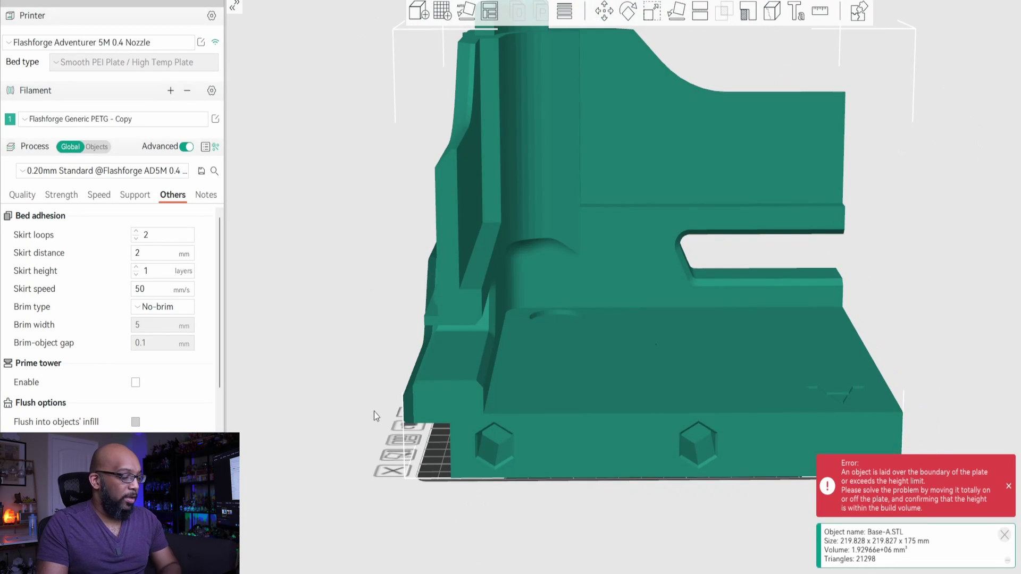
key("a")
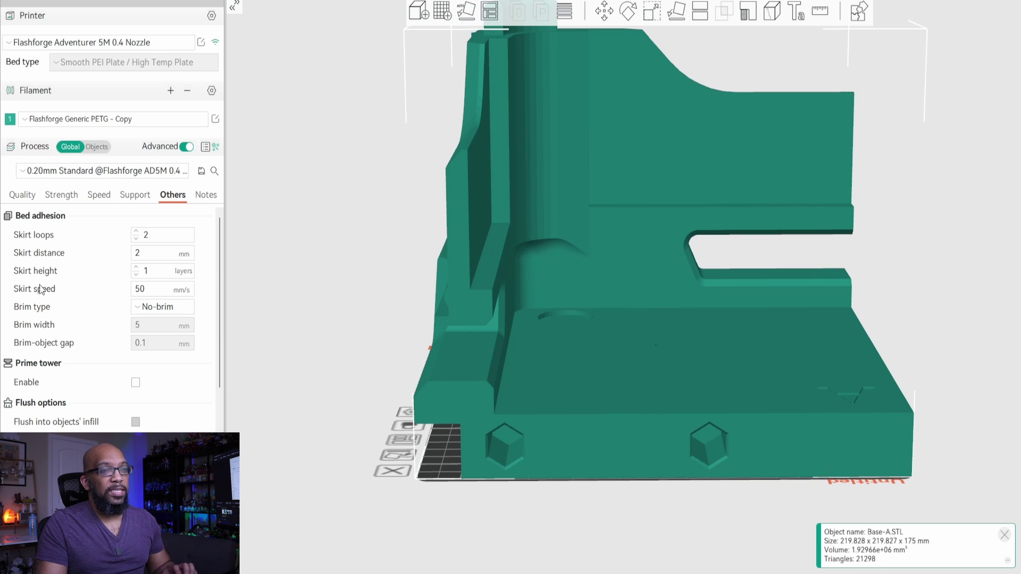
Step: Orbit to a three-quarter view of Base-A and slice the plate with Ctrl+R
left_click_drag(952, 347, 825, 334)
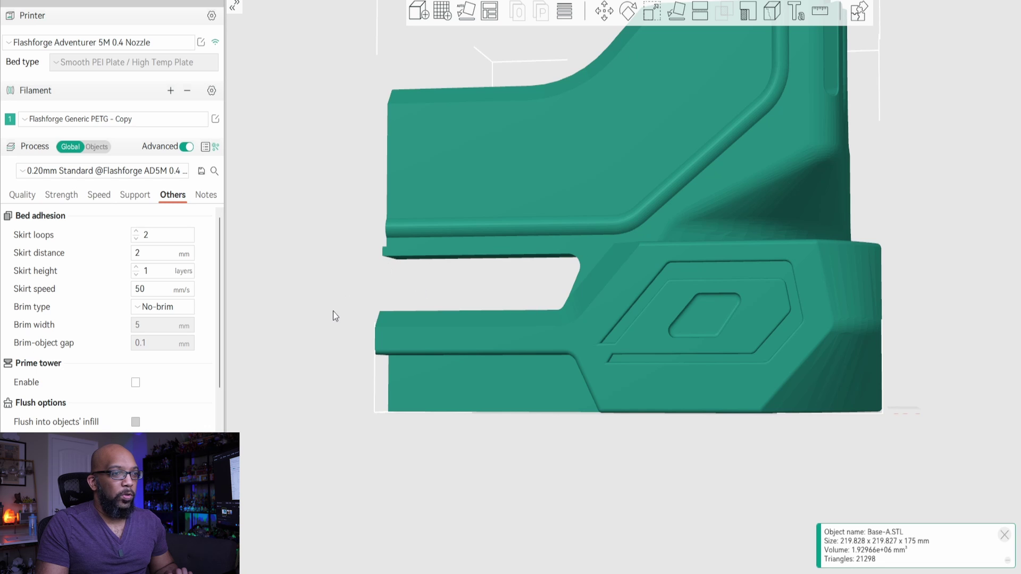
left_click_drag(332, 311, 475, 315)
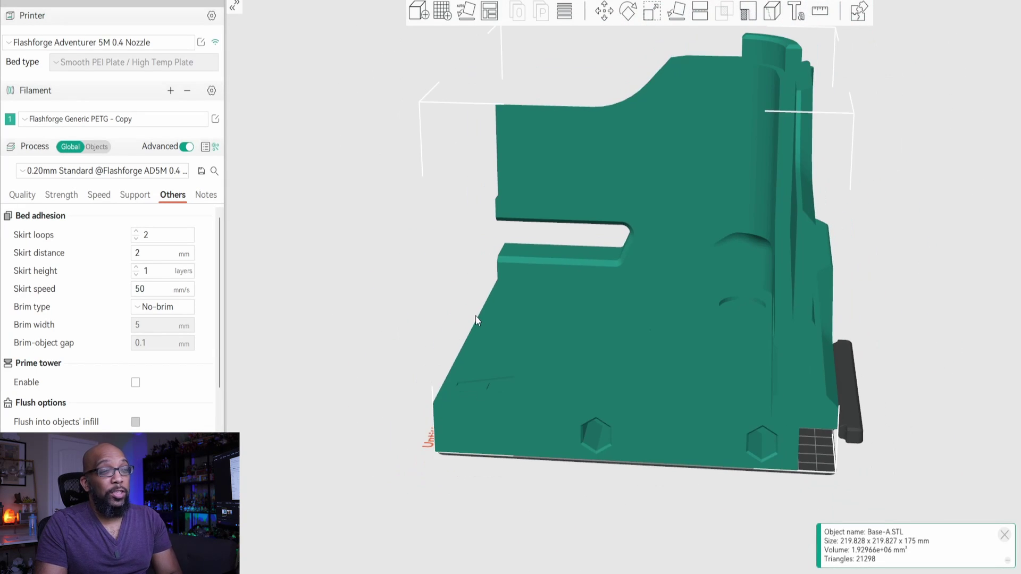
scroll(476, 315, "down", 1)
left_click_drag(654, 497, 606, 475)
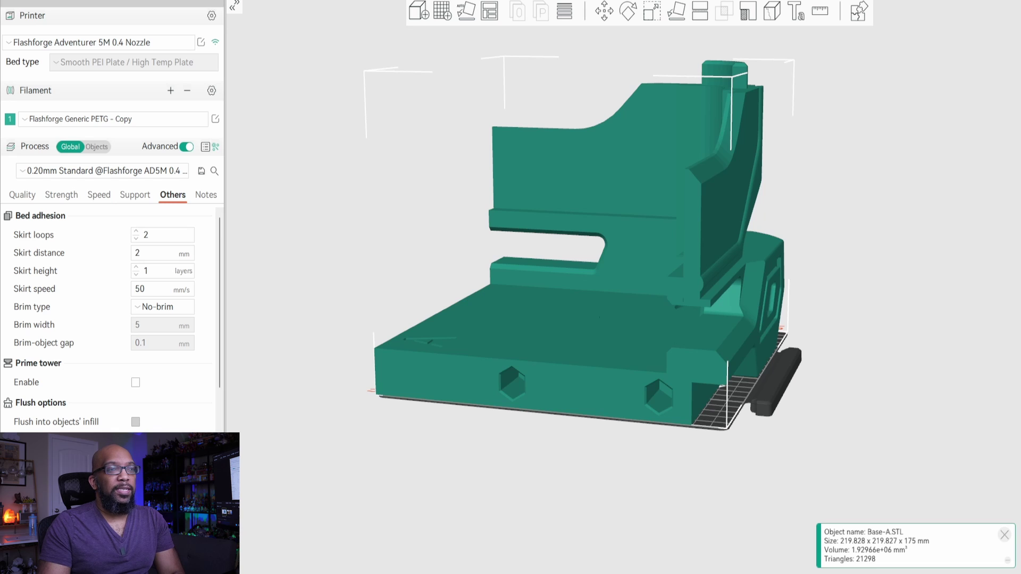
key("ctrl+r")
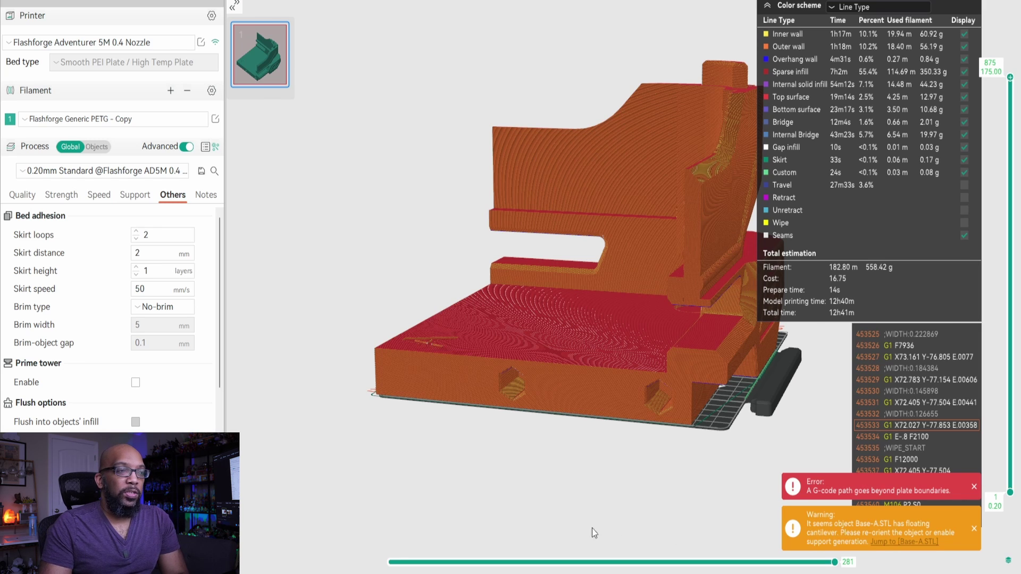
Step: Orbit and zoom the sliced Base-A G-code preview to inspect the whole part
mouse_move(582, 526)
left_mouse_down()
mouse_move(583, 536)
mouse_move(560, 534)
mouse_move(592, 536)
mouse_move(578, 528)
left_mouse_up()
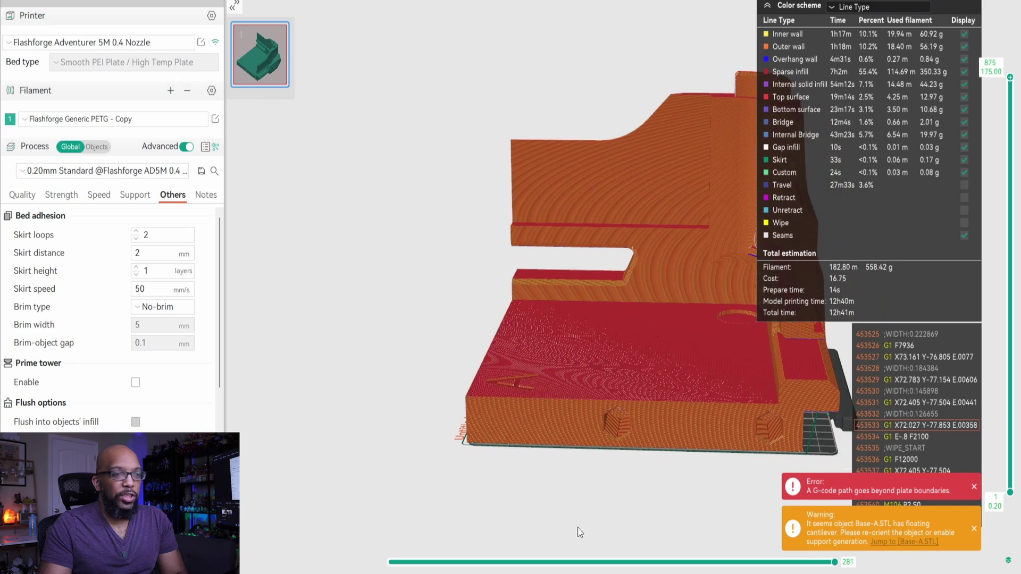
left_click_drag(422, 383, 317, 378)
scroll(524, 379, "up", 5)
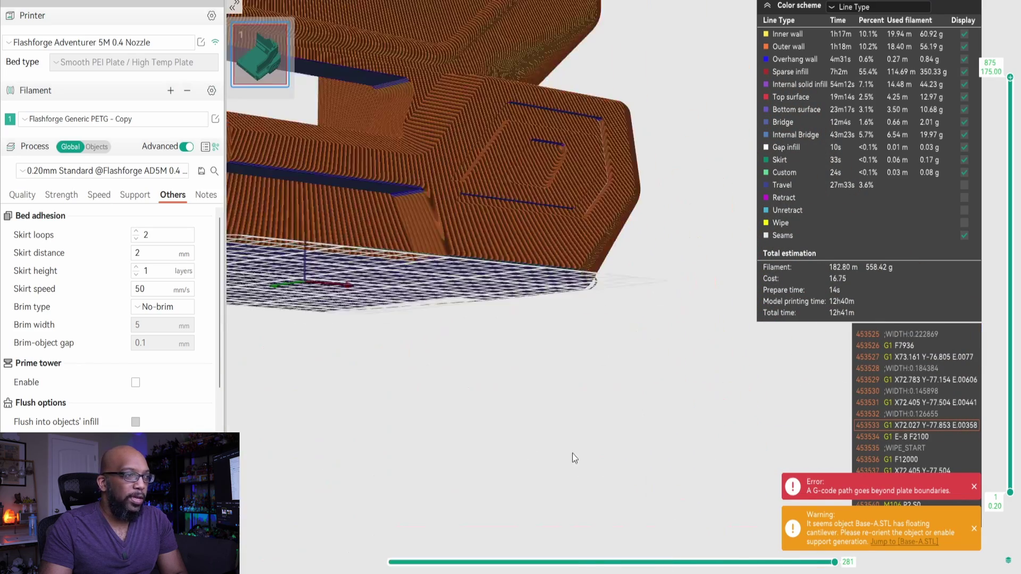
scroll(572, 453, "down", 2)
left_click_drag(584, 463, 490, 416)
scroll(550, 439, "up", 2)
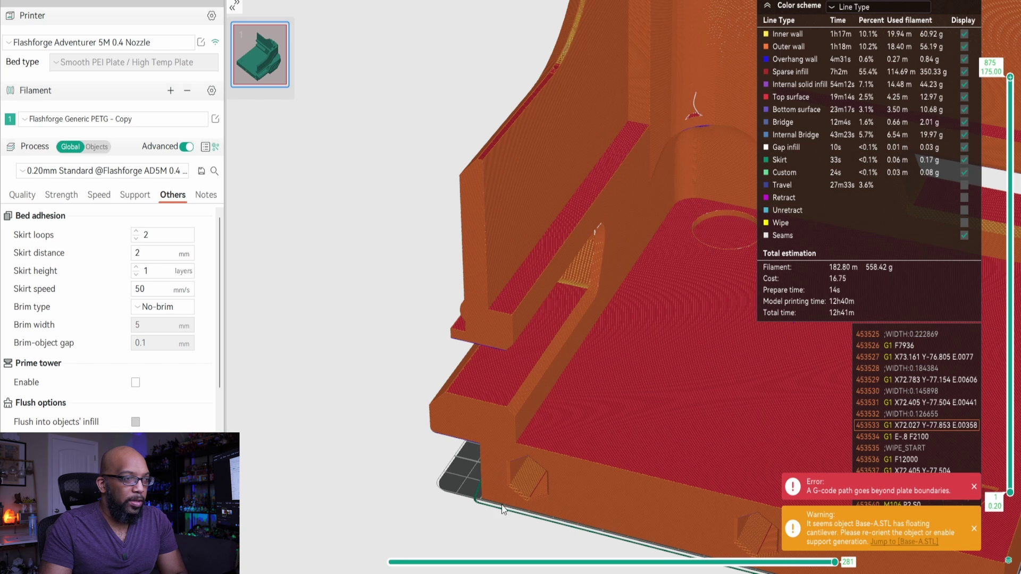
scroll(513, 525, "down", 3)
mouse_move(535, 514)
left_mouse_down()
mouse_move(533, 487)
mouse_move(533, 505)
left_mouse_up()
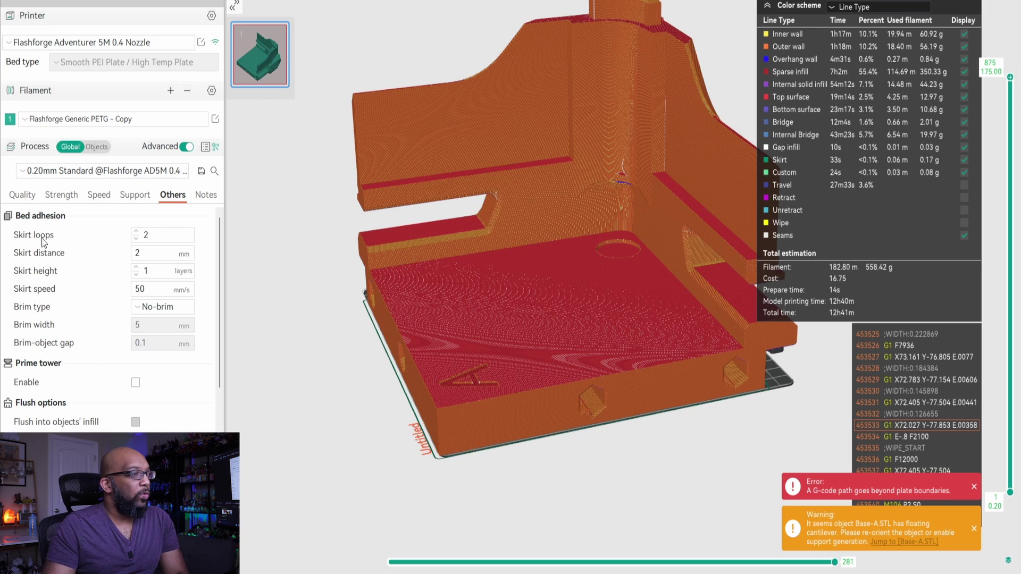
Step: Lower Skirt loops to 0 and review the top layers with the layer slider
left_click(136, 238)
left_click(136, 238)
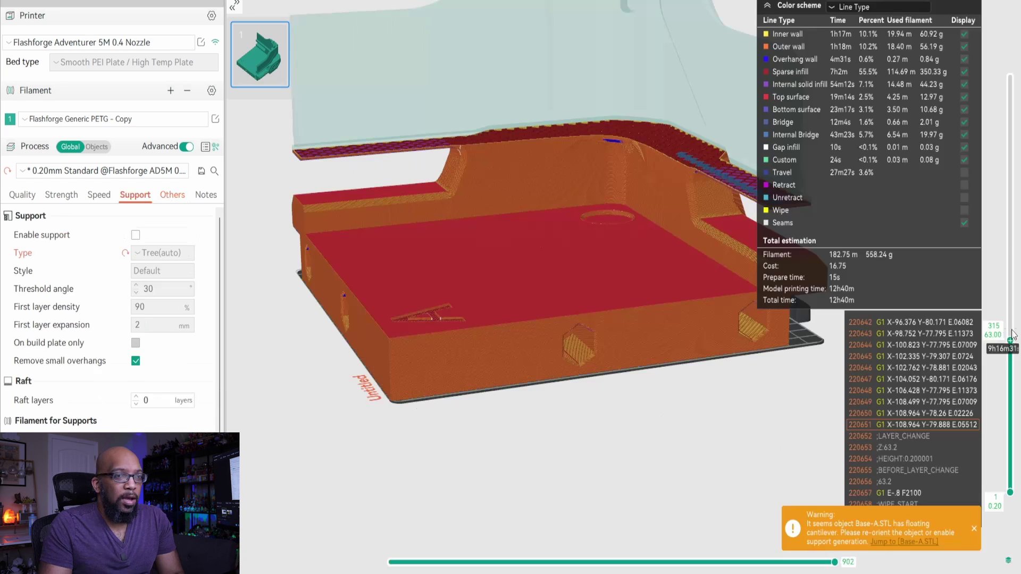
left_click_drag(1010, 334, 1010, 110)
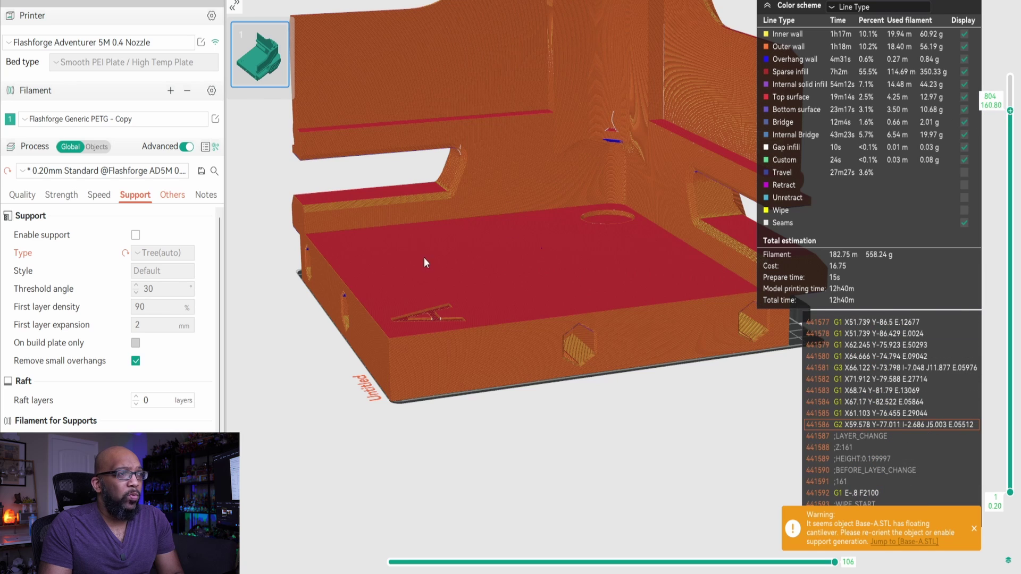
Step: Rotate the re-sliced preview to a new angle and tick Enable support
scroll(449, 269, "down", 2)
left_click_drag(449, 269, 420, 296)
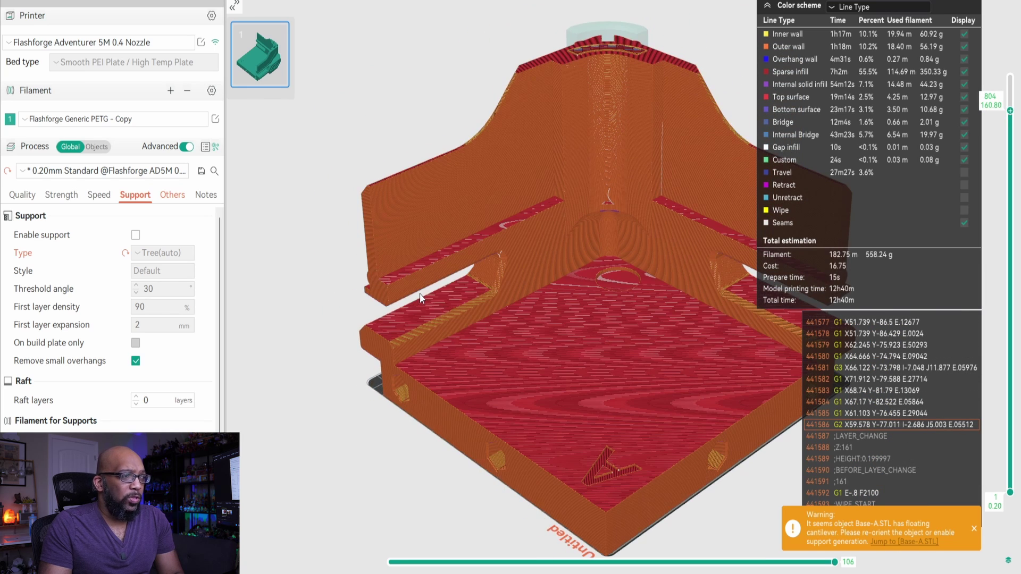
left_click(136, 236)
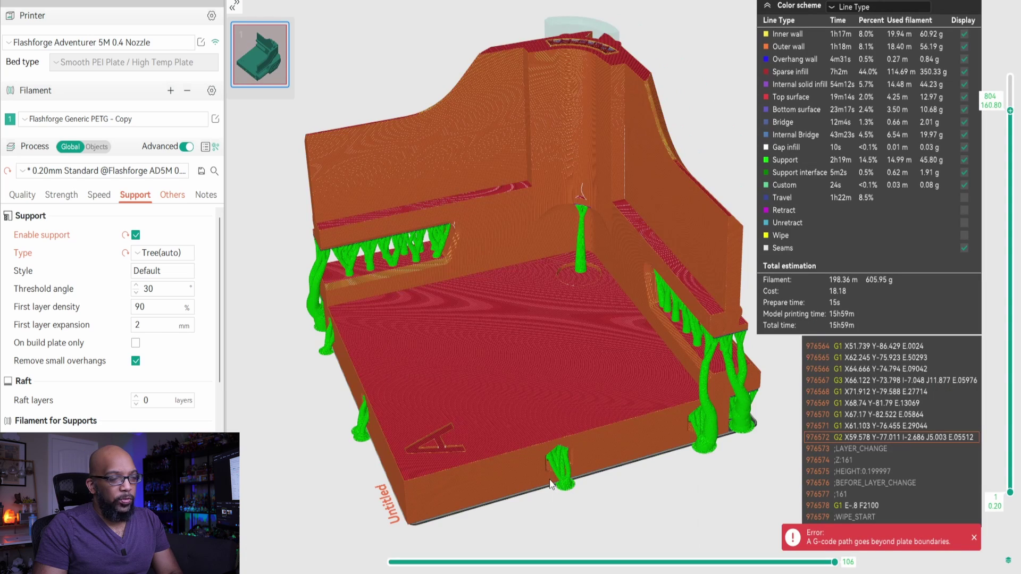
Step: Orbit the preview to check tree supports under the back wall, interior floor and front wall
mouse_move(550, 484)
left_mouse_down()
mouse_move(709, 483)
mouse_move(671, 476)
mouse_move(677, 492)
mouse_move(671, 471)
mouse_move(773, 478)
mouse_move(536, 499)
left_mouse_up()
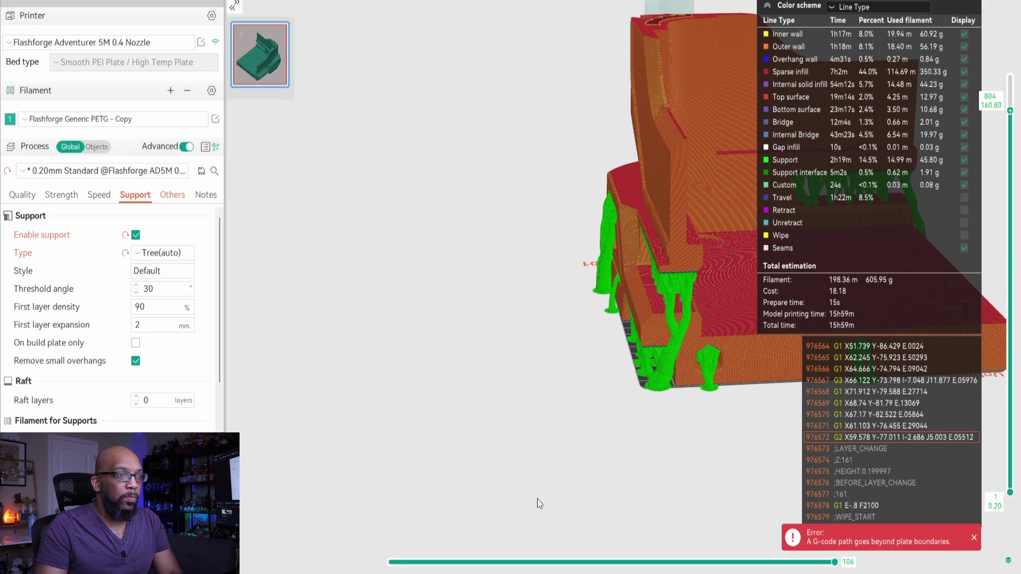
left_click_drag(710, 159, 477, 155)
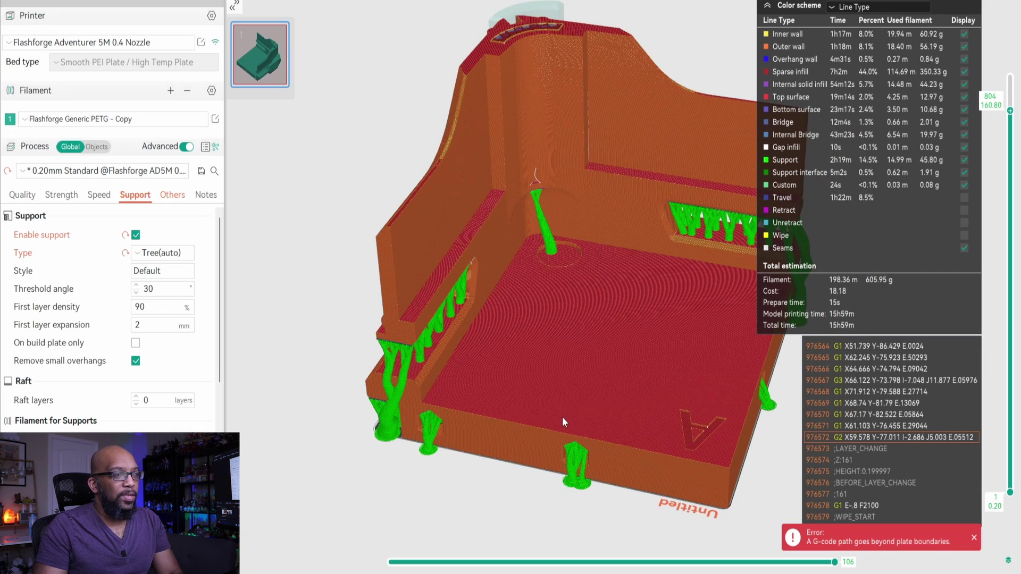
left_click_drag(563, 418, 550, 397)
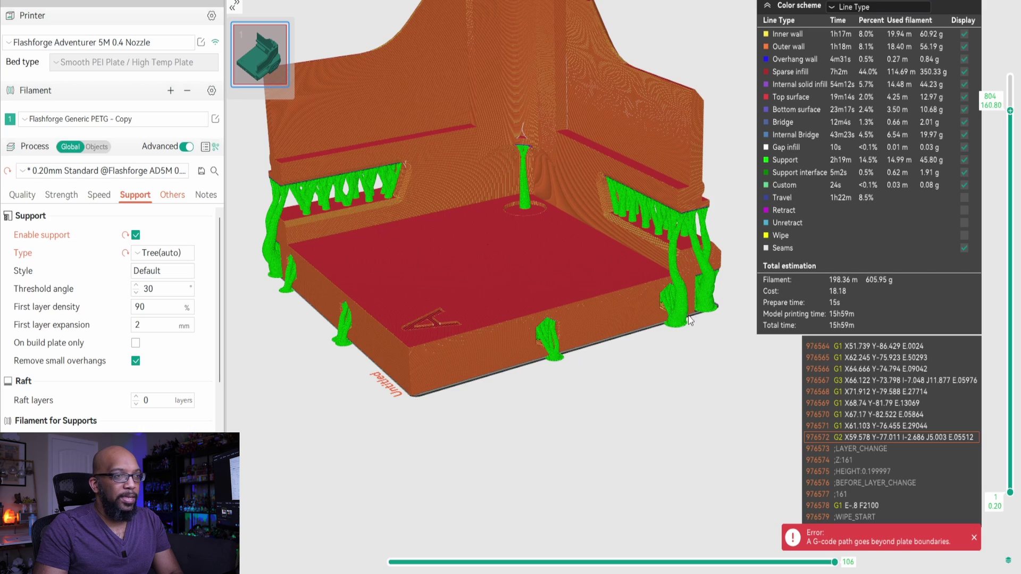
left_click_drag(690, 319, 552, 291)
left_click_drag(631, 374, 544, 304)
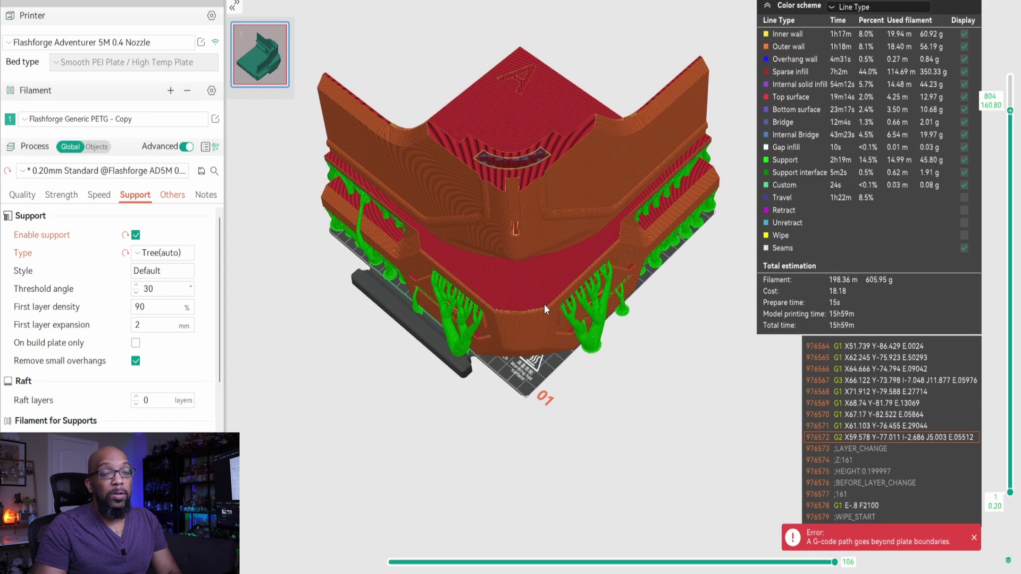